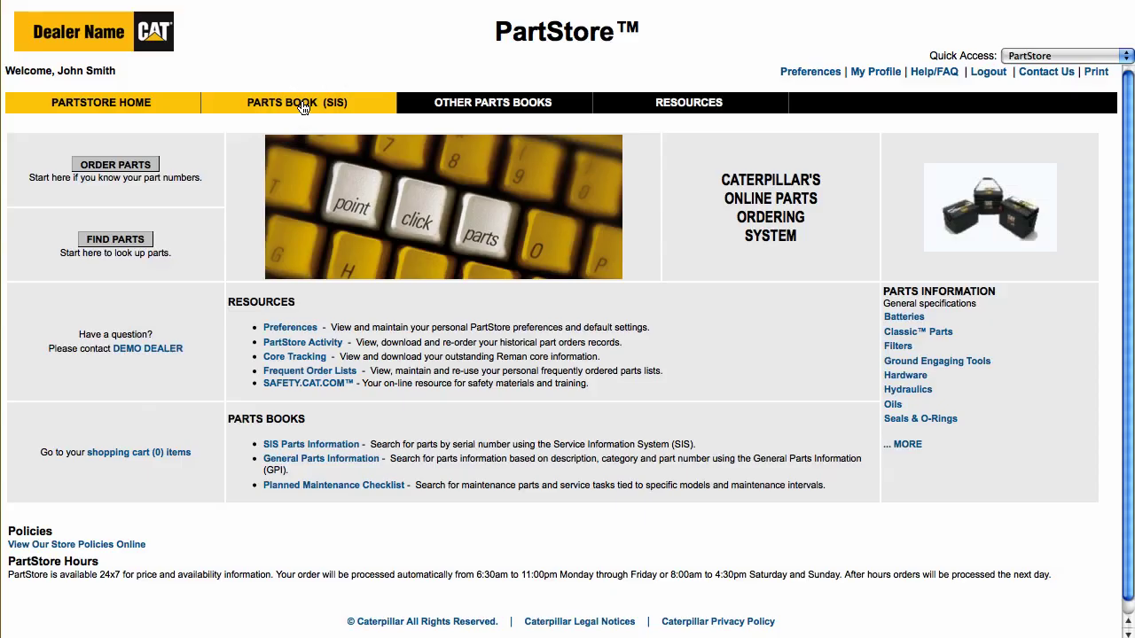
Step: Switch to the PARTS BOOK (SIS) tab to open the Service Information System parts book
click(301, 105)
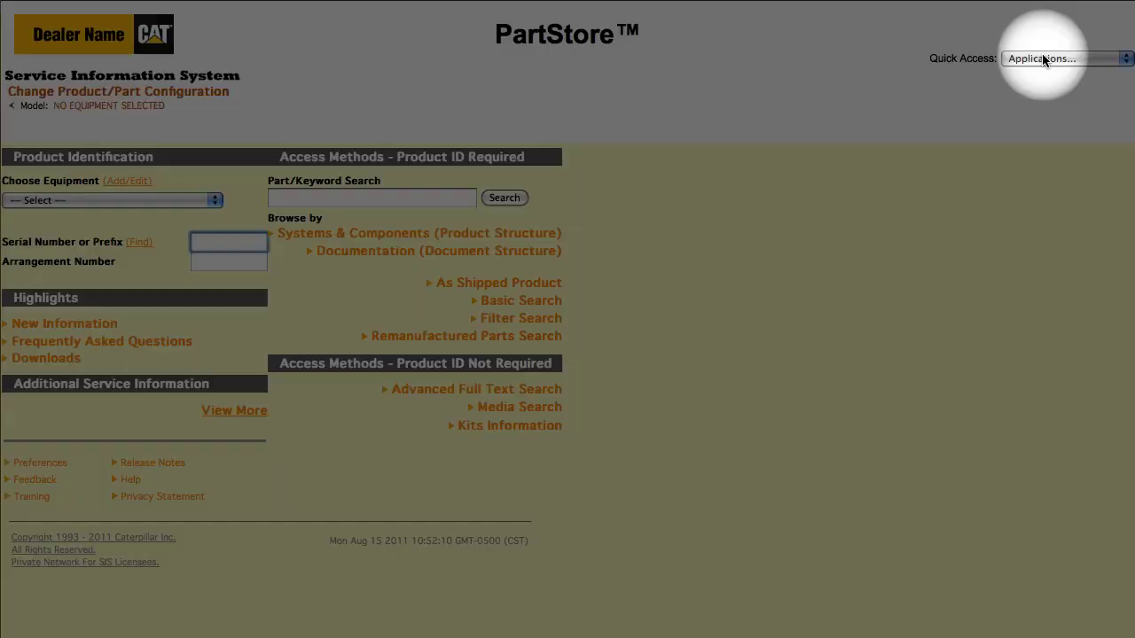
click(1042, 55)
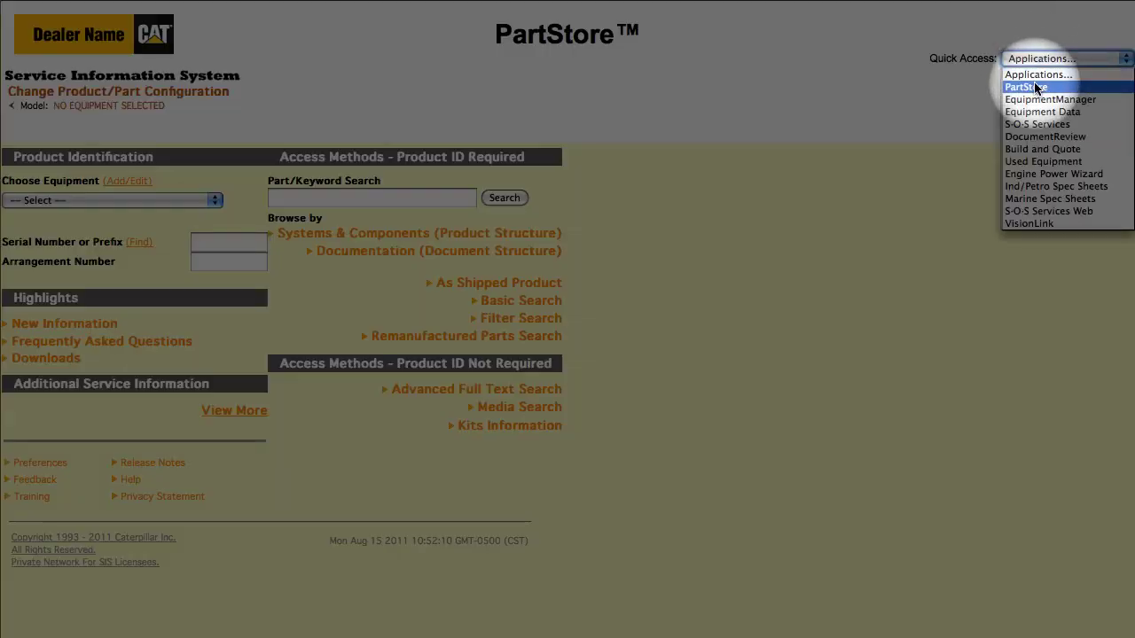
click(1035, 86)
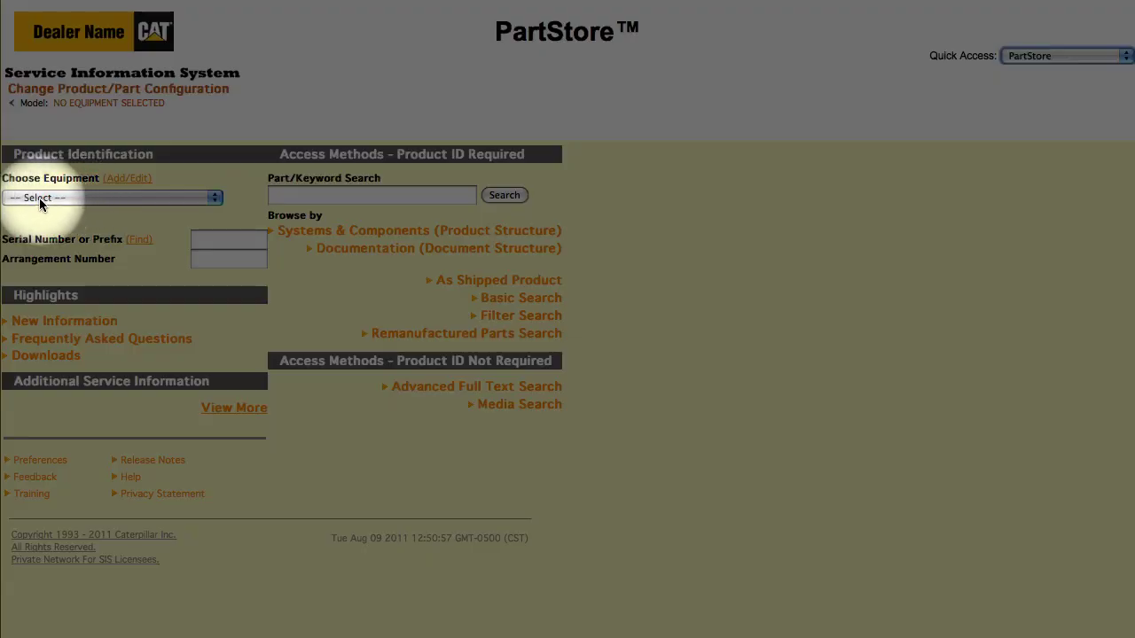
Step: Select the 420E - PRA00121 machine and browse its Systems & Components with FRAME AND BODY expanded
click(39, 198)
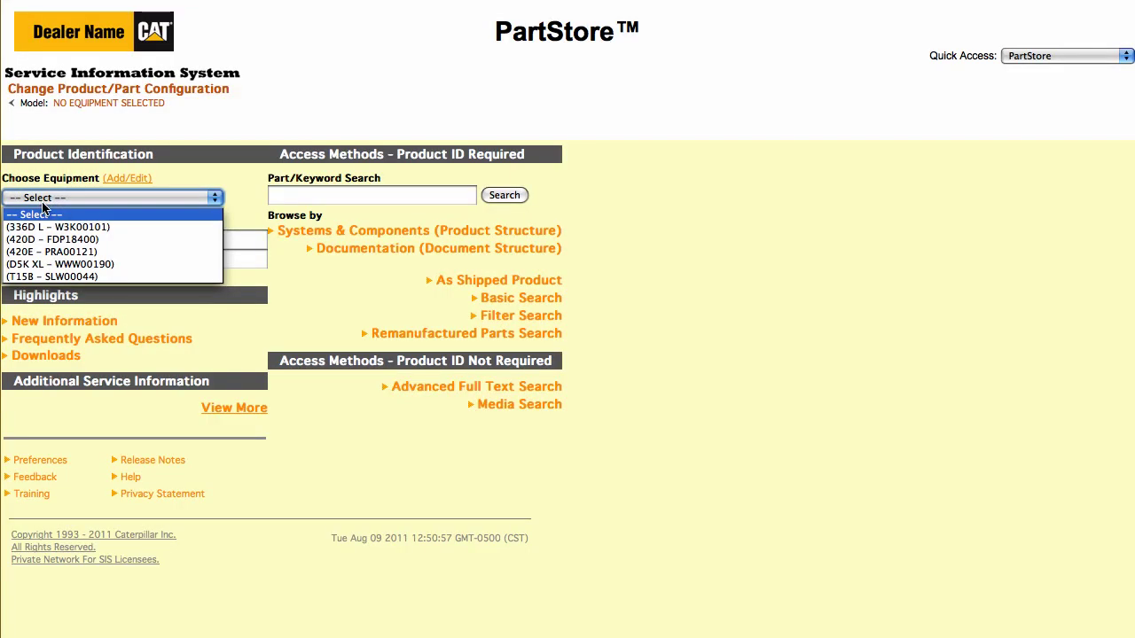
click(50, 252)
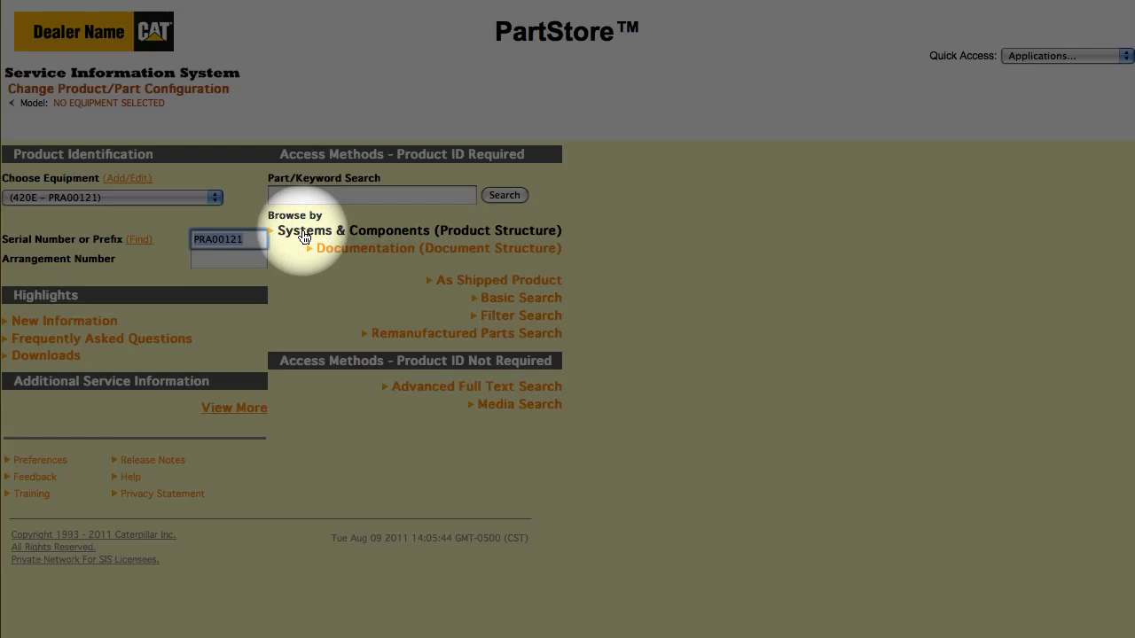
click(424, 234)
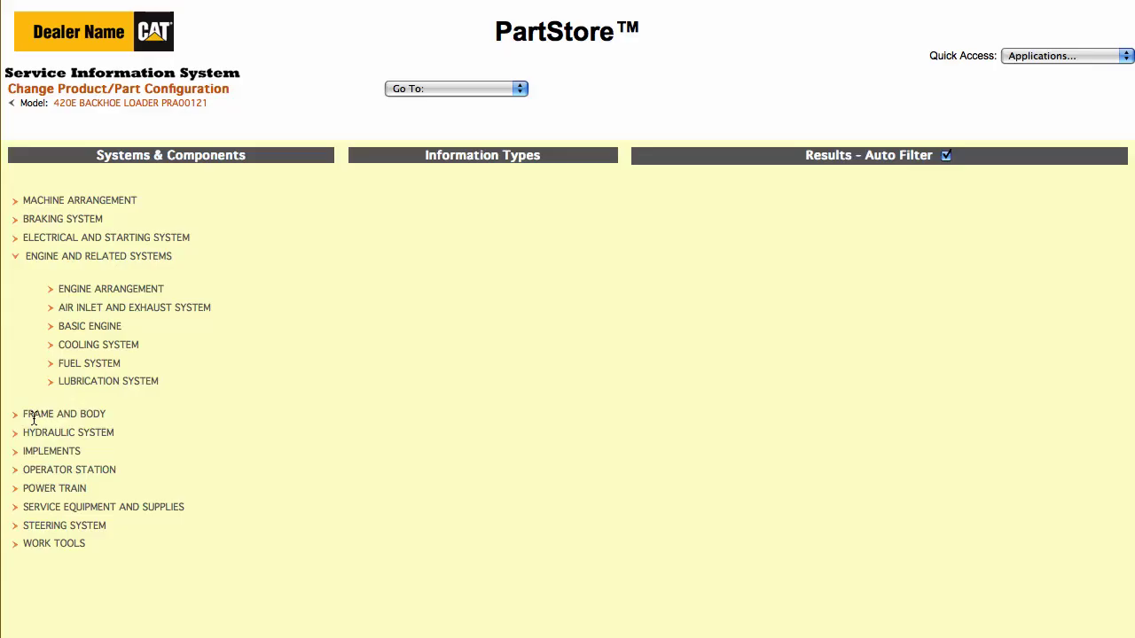
click(15, 414)
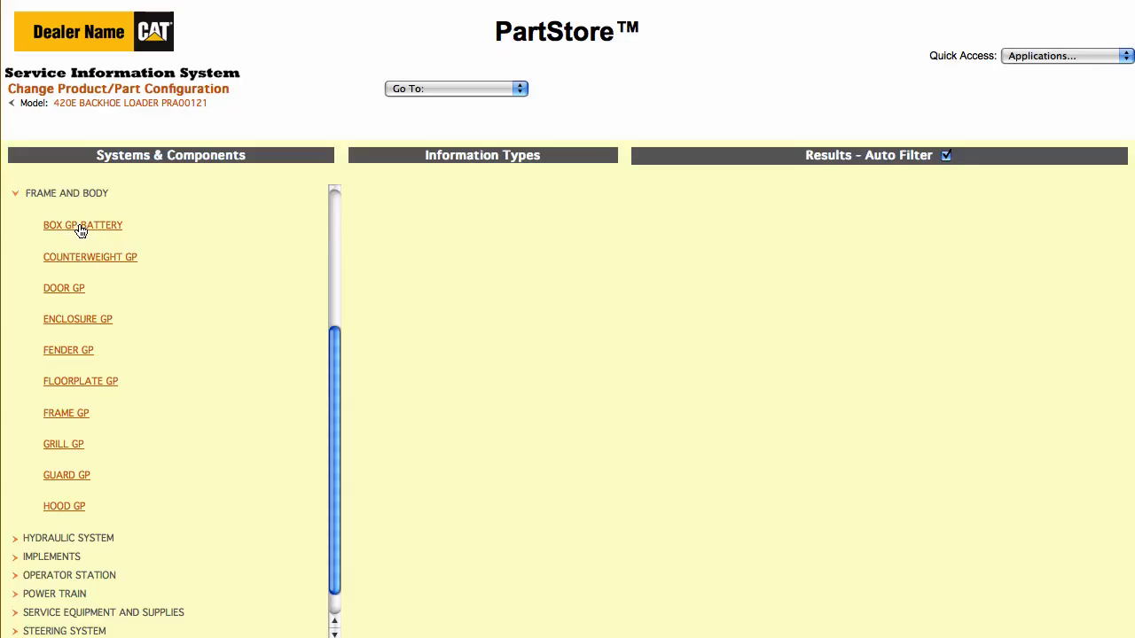
Step: Open the 253-0784 BOX GP-BATTERY parts listing and exploded diagram from the BOX GP-BATTERY documents
click(78, 228)
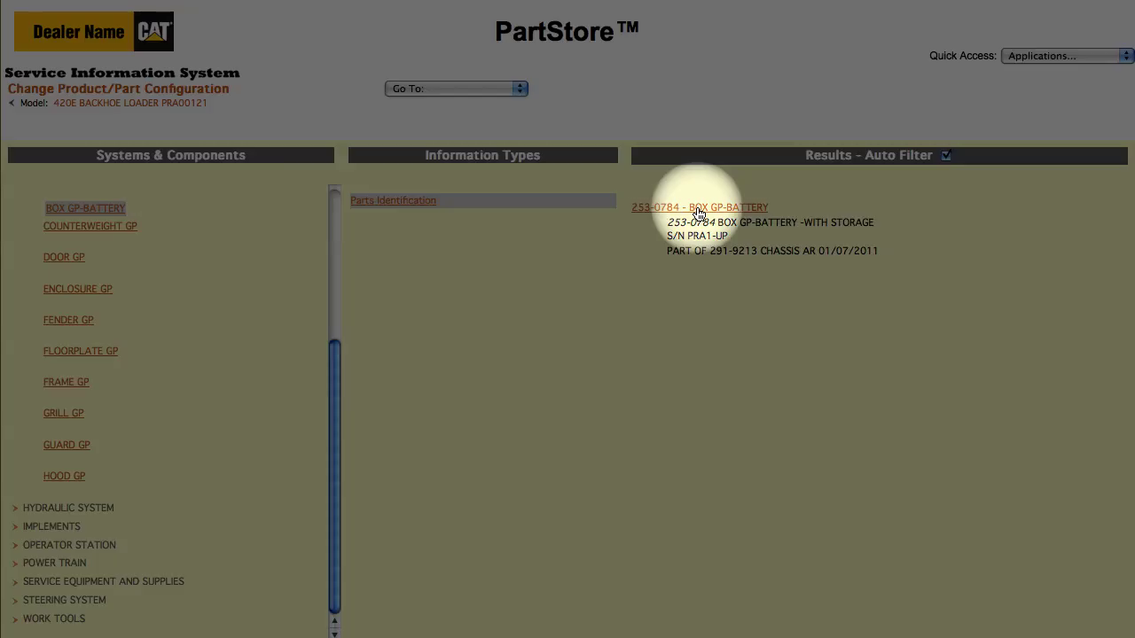
click(698, 209)
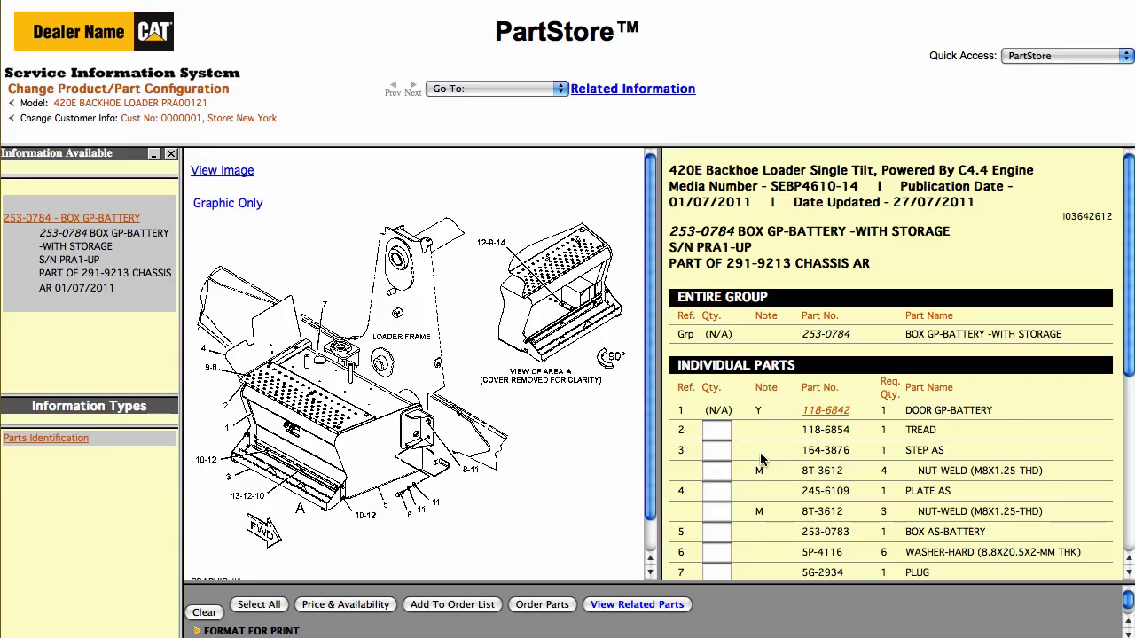
Step: Enter quantity 1 for 164-3876 STEP AS and 6 for WASHER-HARD, then check price and availability
click(719, 452)
text(1)
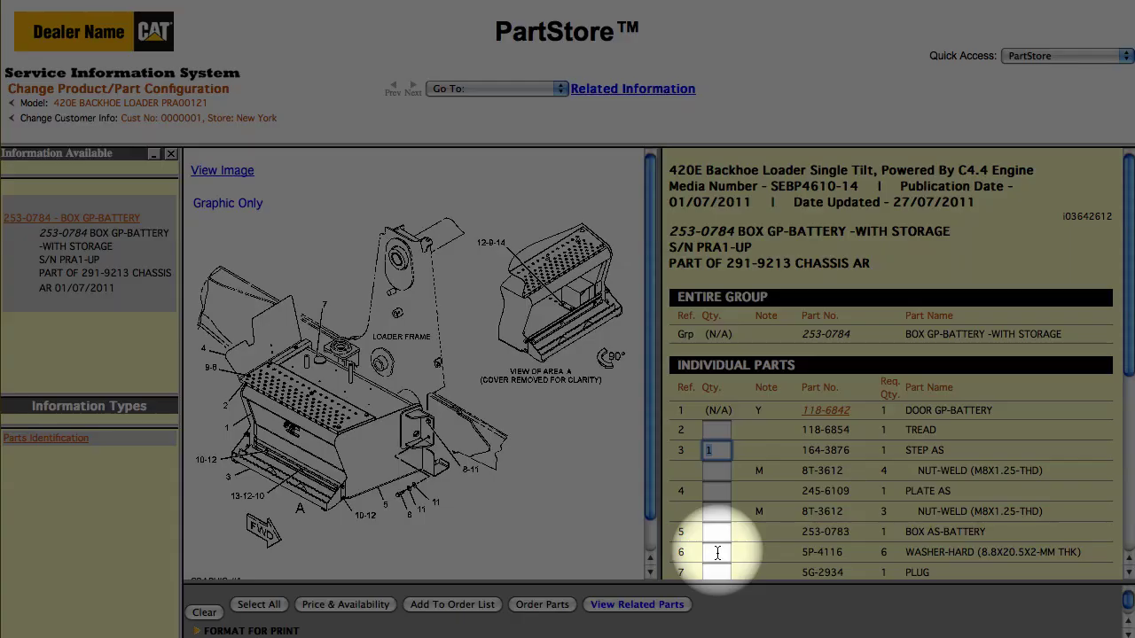
click(717, 552)
click(716, 568)
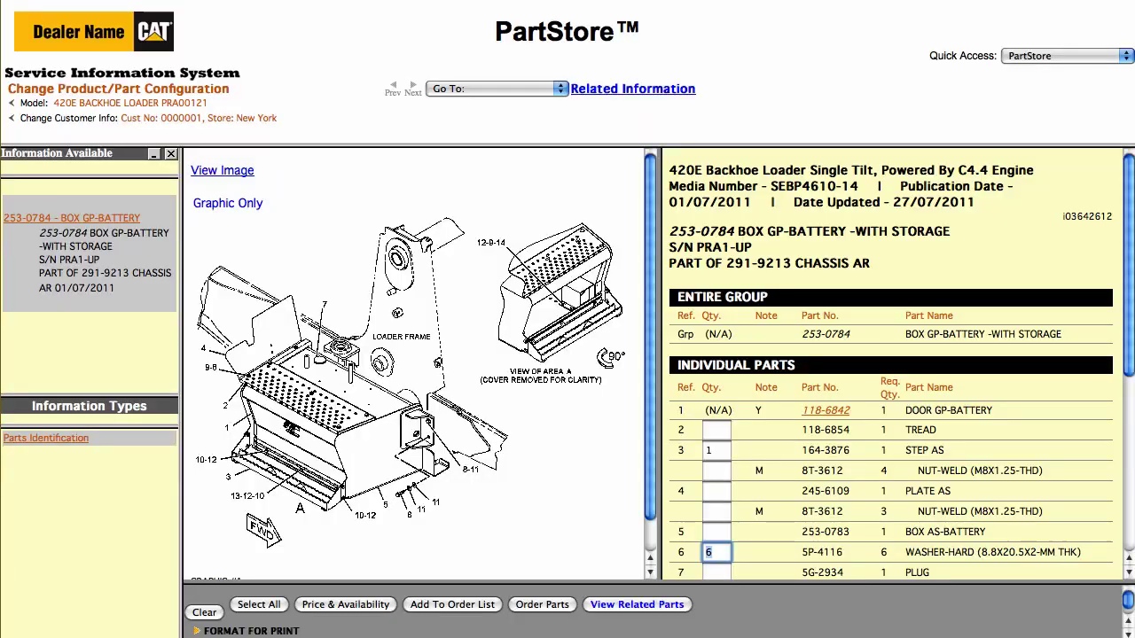
click(352, 606)
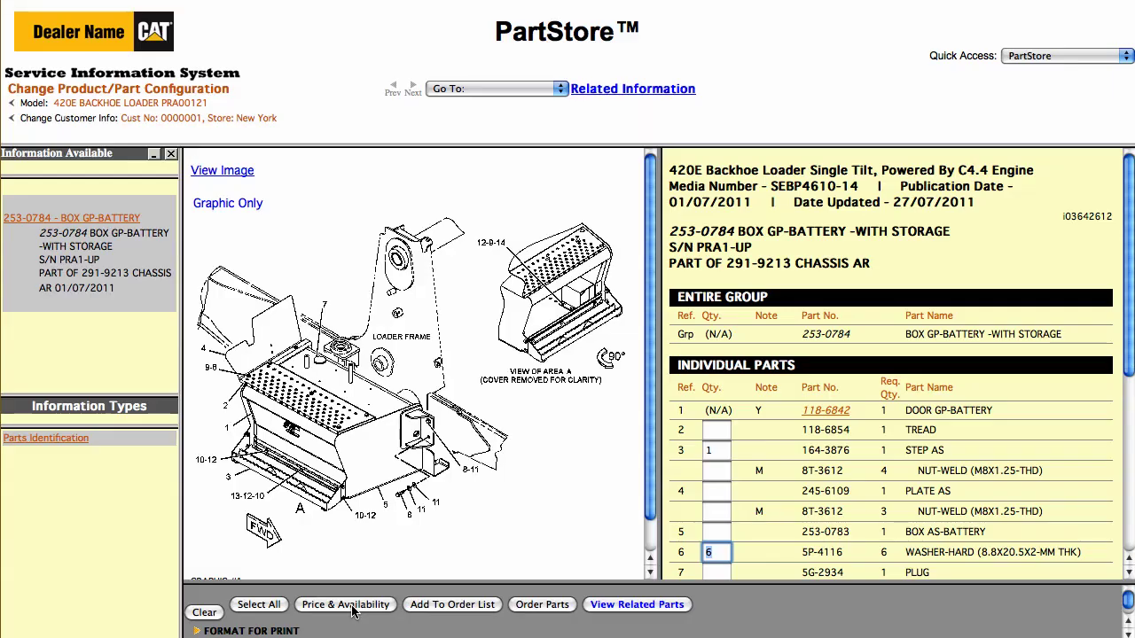
click(352, 606)
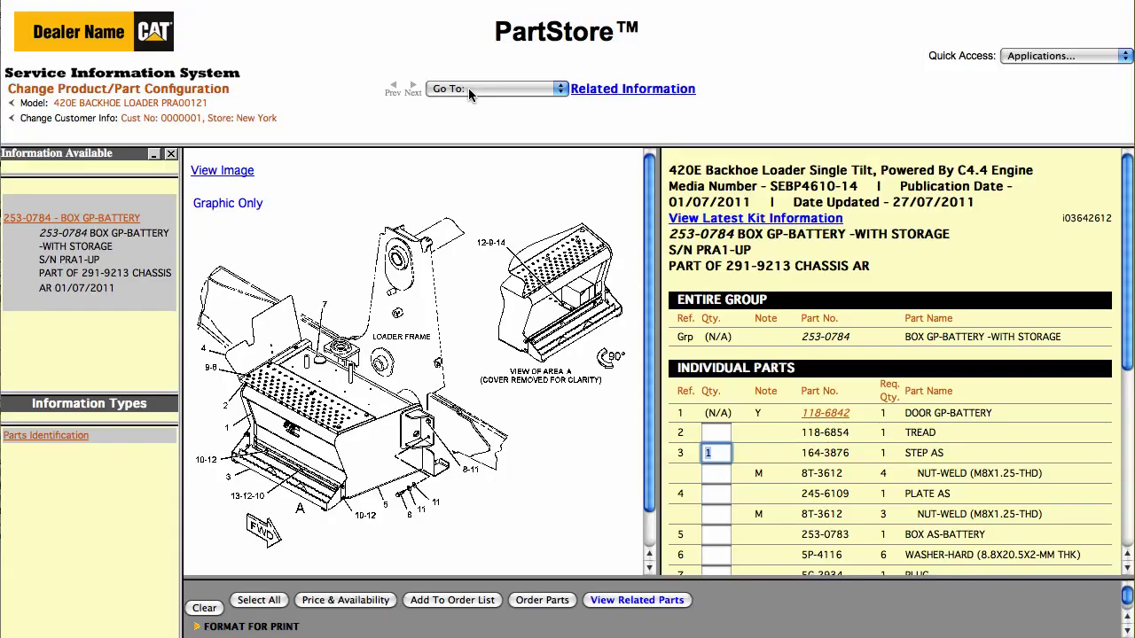
Step: Go back to the SIS Main Menu and run a Filter Search for the 420E backhoe loader
click(468, 88)
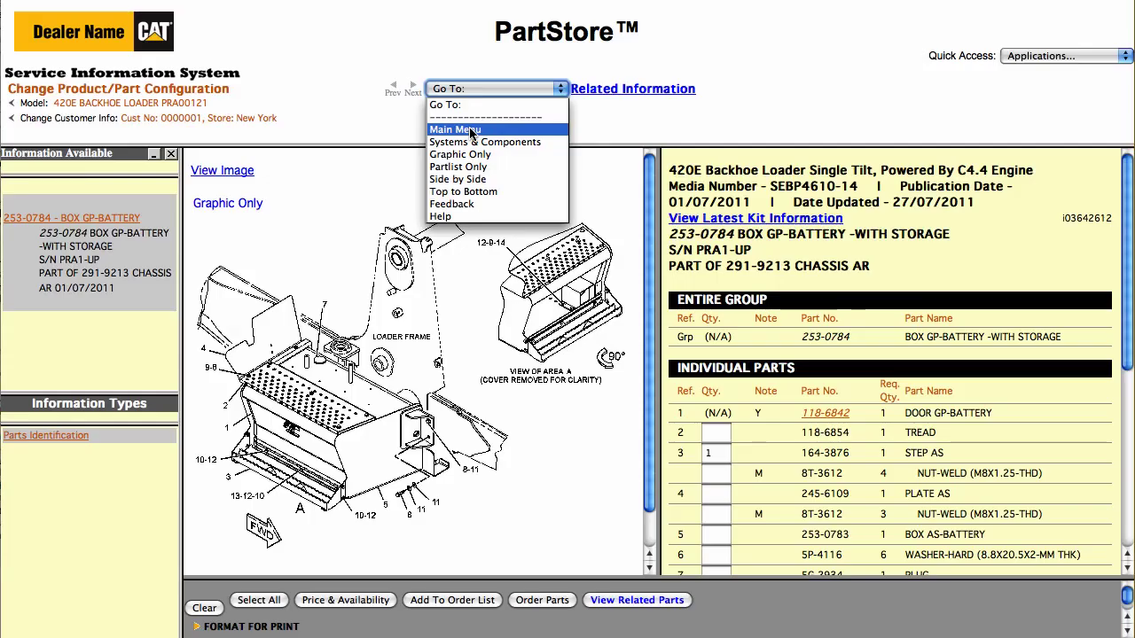
click(471, 130)
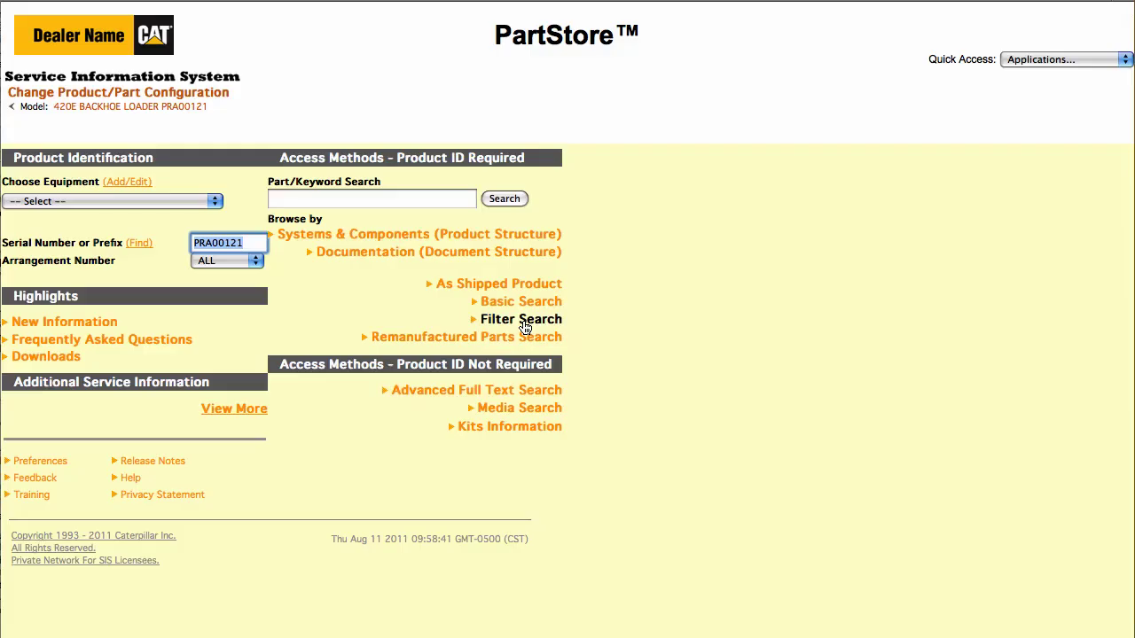
click(524, 321)
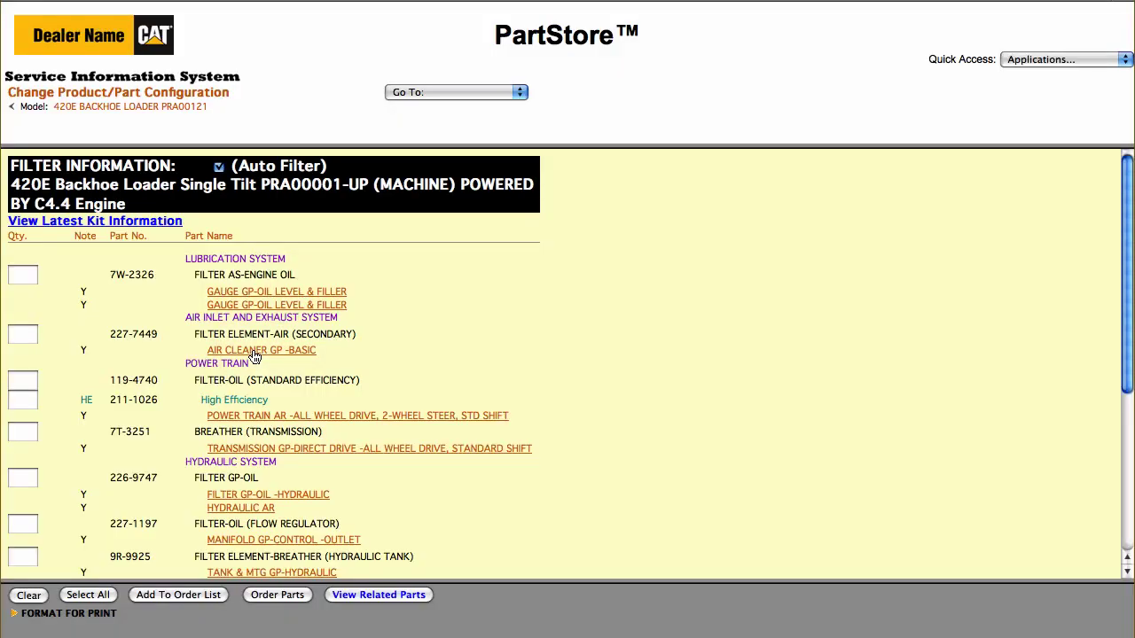
Step: Order quantity 1 of the 293-4053 primary air filter element from AIR CLEANER GP -BASIC
click(254, 353)
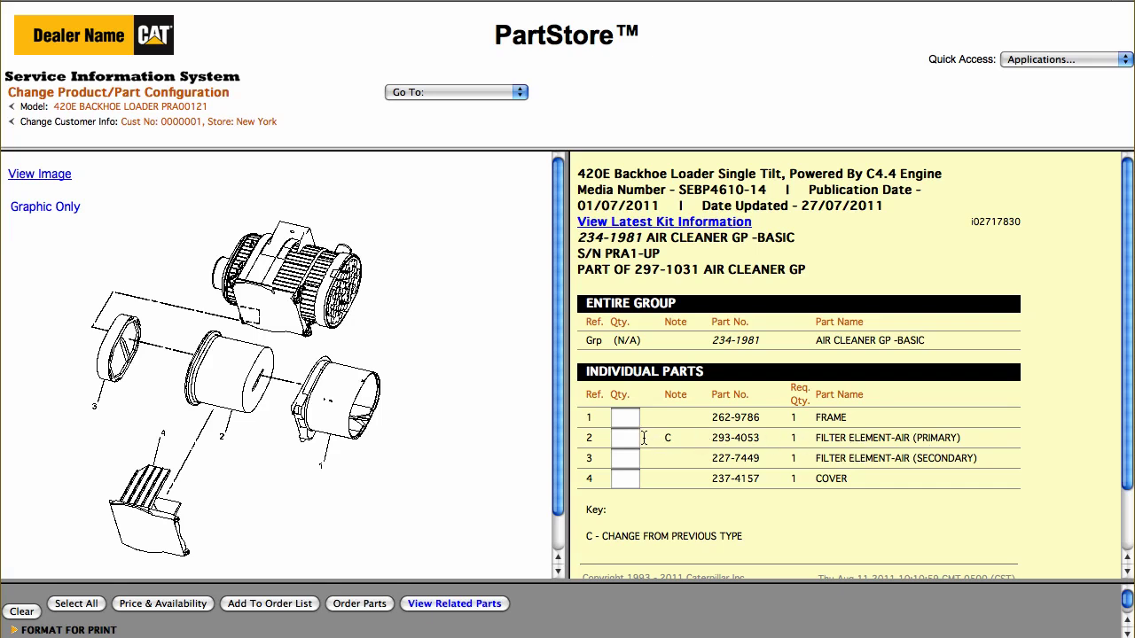
click(633, 437)
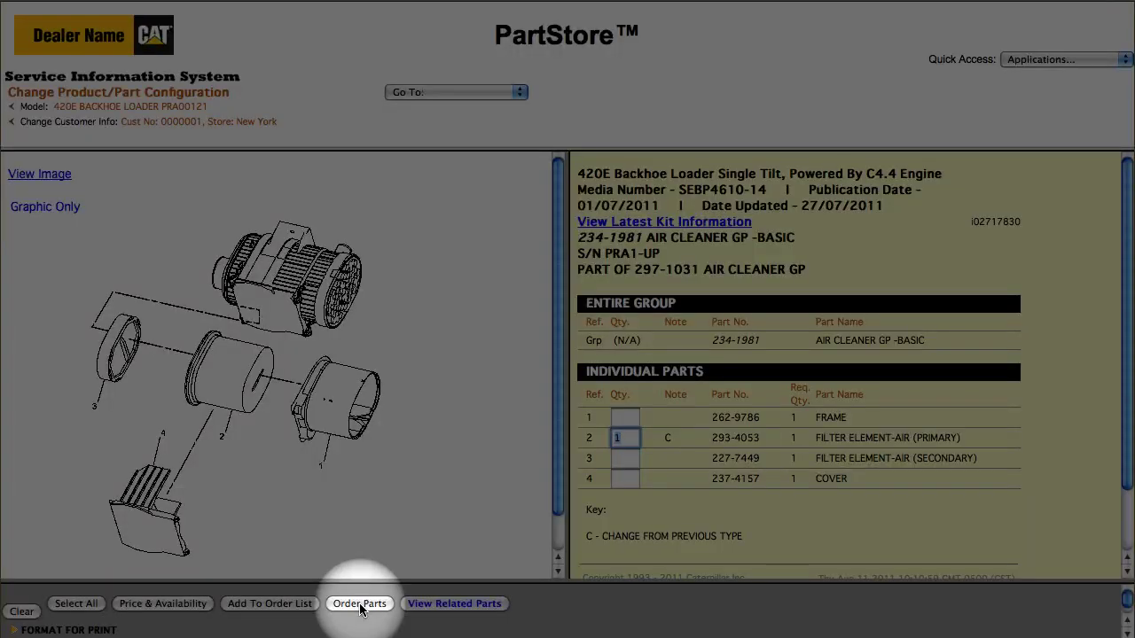
click(360, 606)
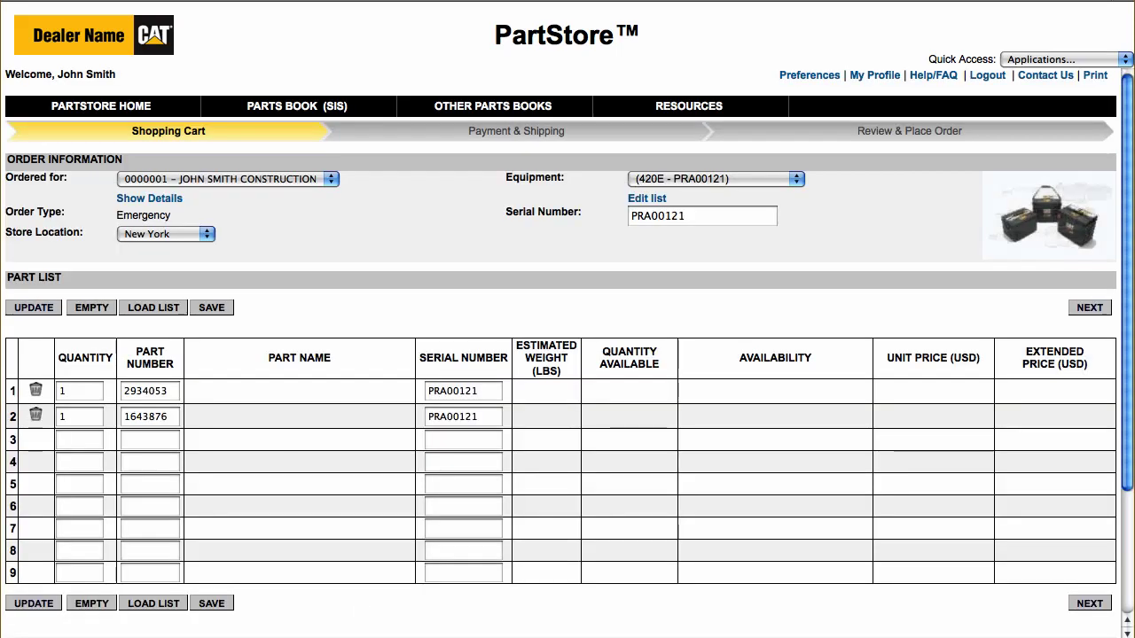
Step: Leave the cart, select the 420D - FDP18400 machine and show its As Shipped Product list
click(1090, 604)
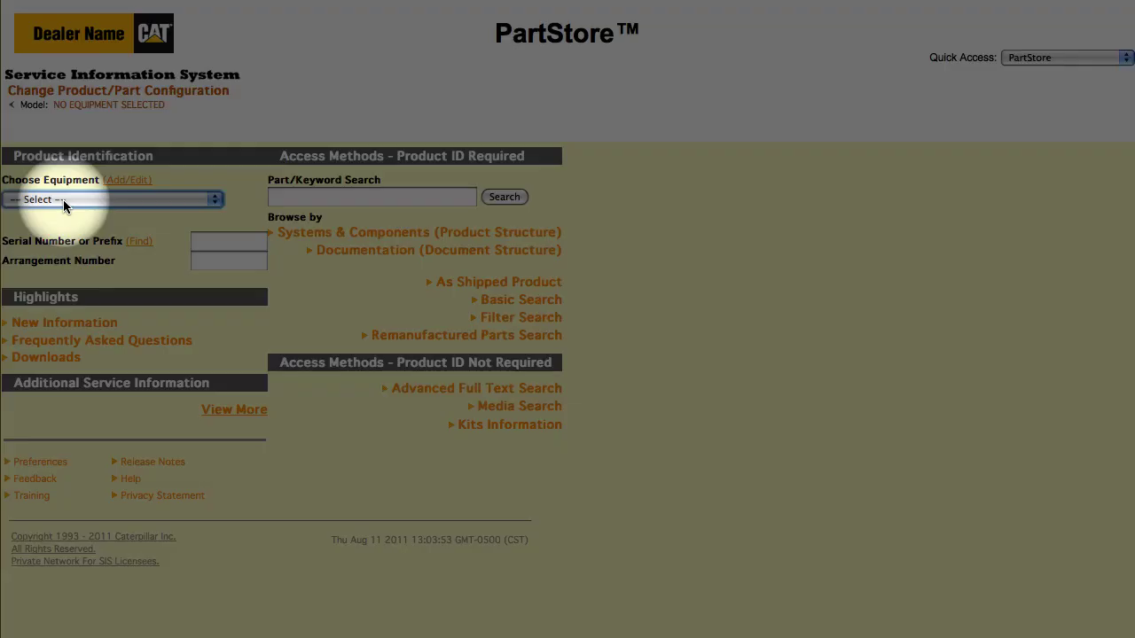
click(63, 199)
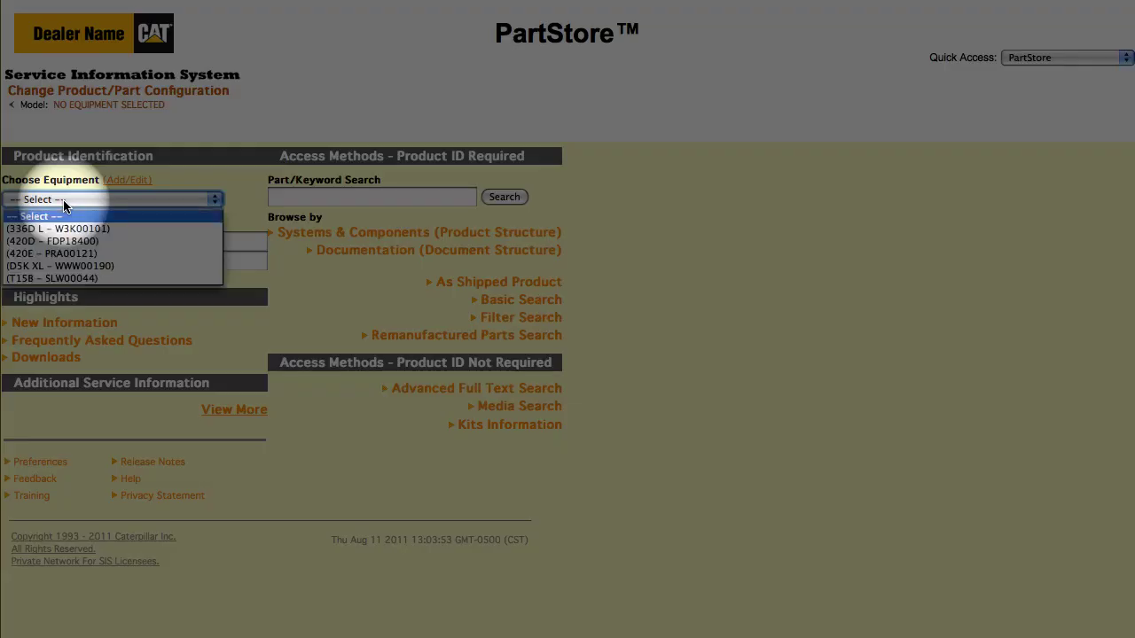
click(39, 241)
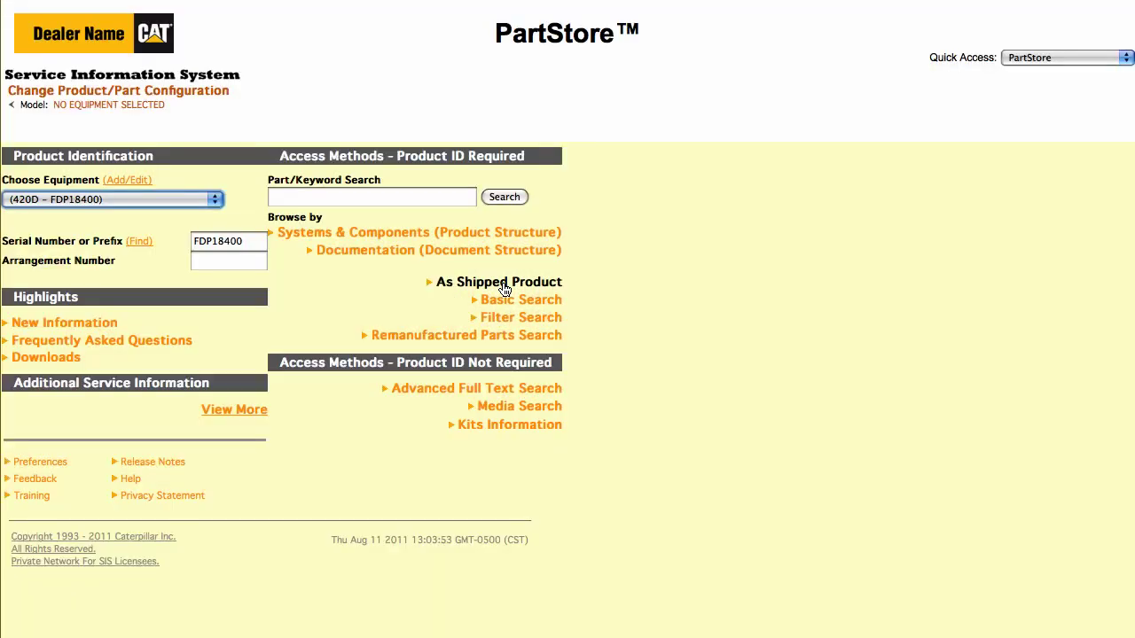
click(503, 284)
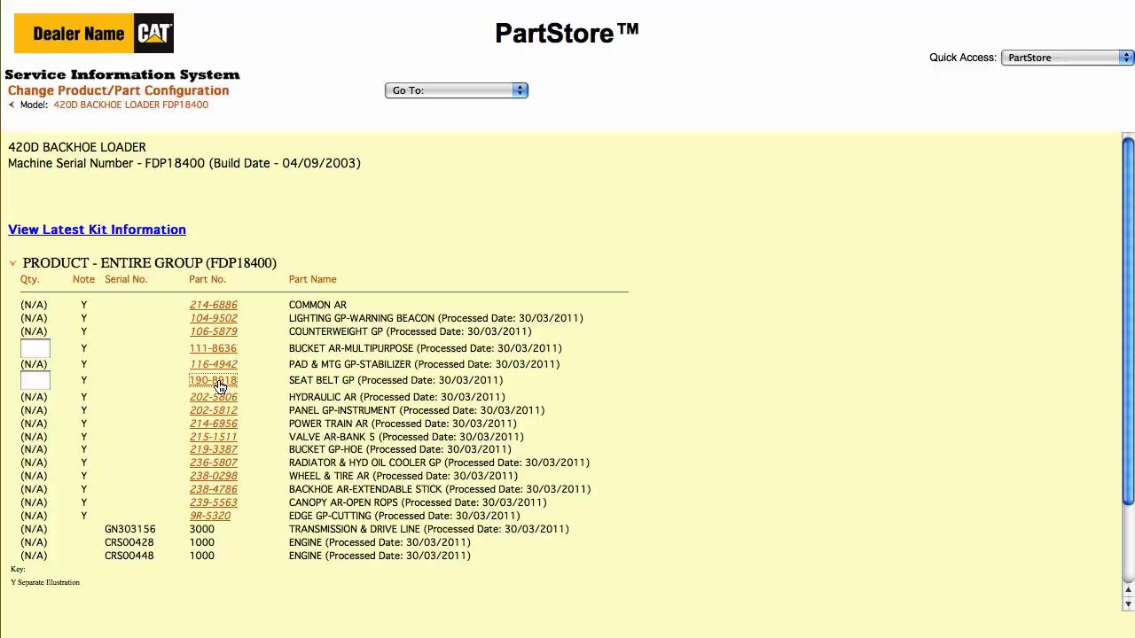
Step: Open the 190-8918 SEAT BELT GP parts page and enter quantity 1 for the whole group
click(215, 380)
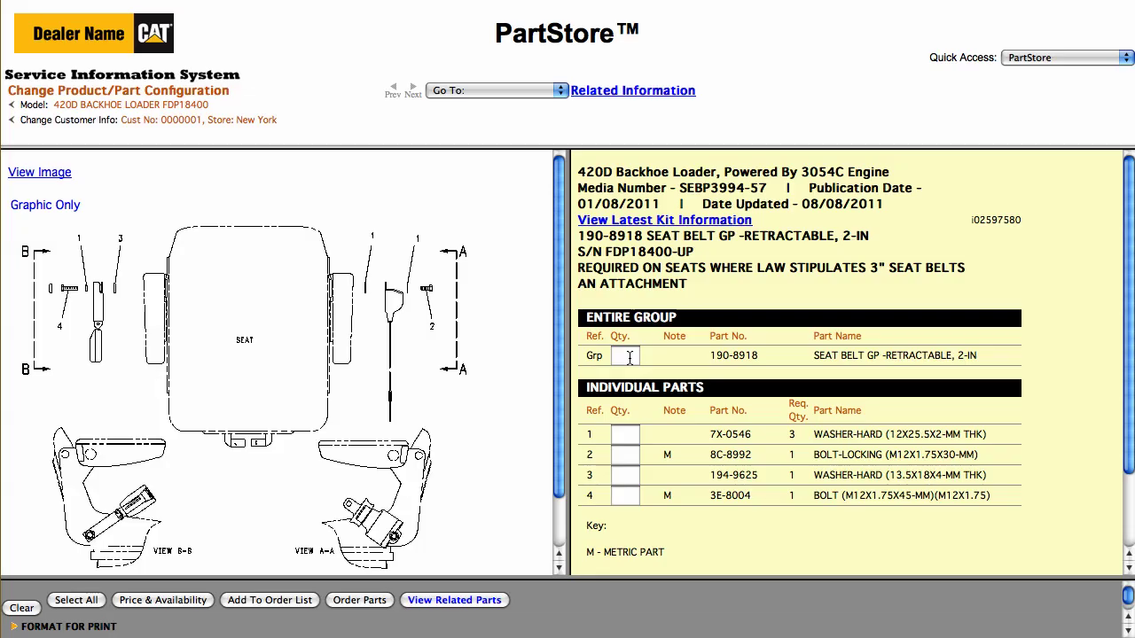
click(630, 356)
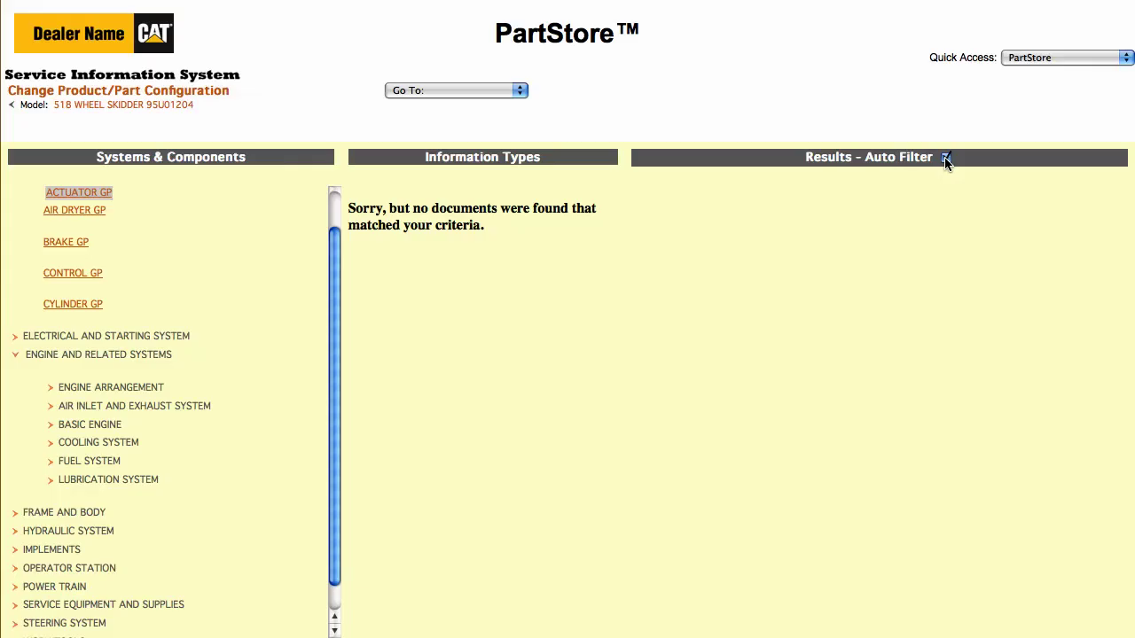
Step: Toggle the Results - Auto Filter checkbox for the systems results
click(945, 158)
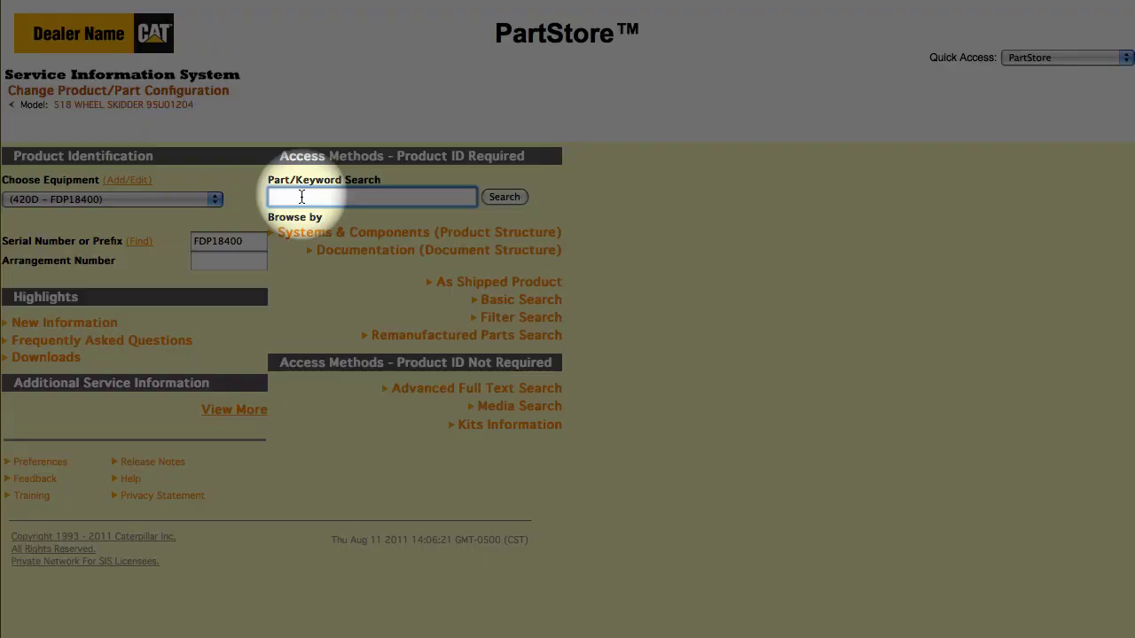
Step: Enter 'seat belt' as the part keyword and launch the Remanufactured Parts Search
text(seat b)
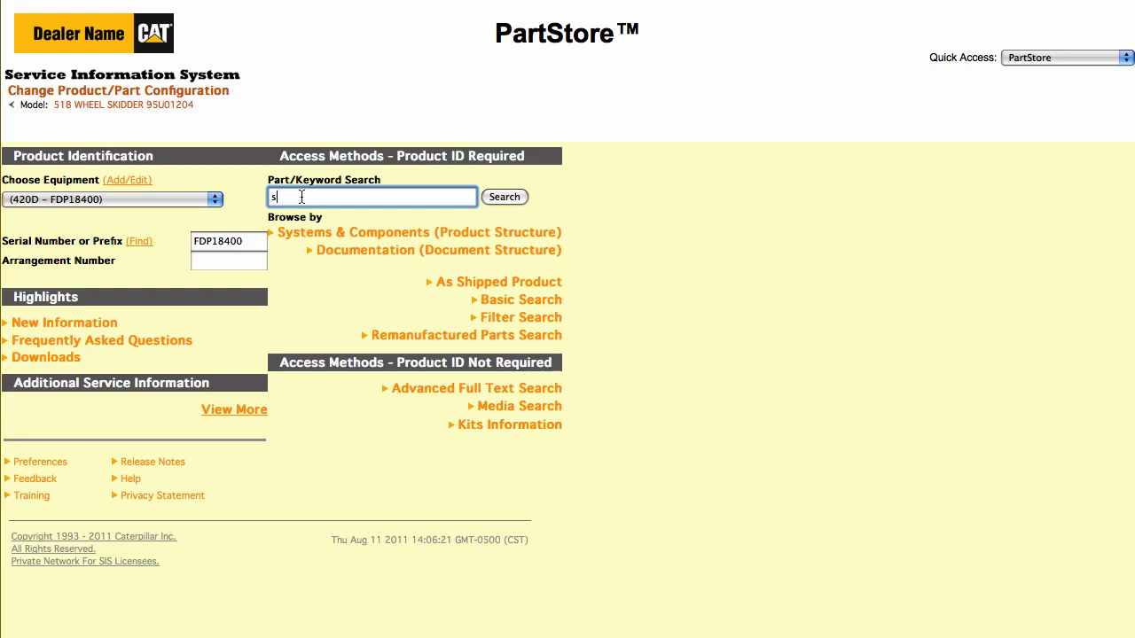
text(elt)
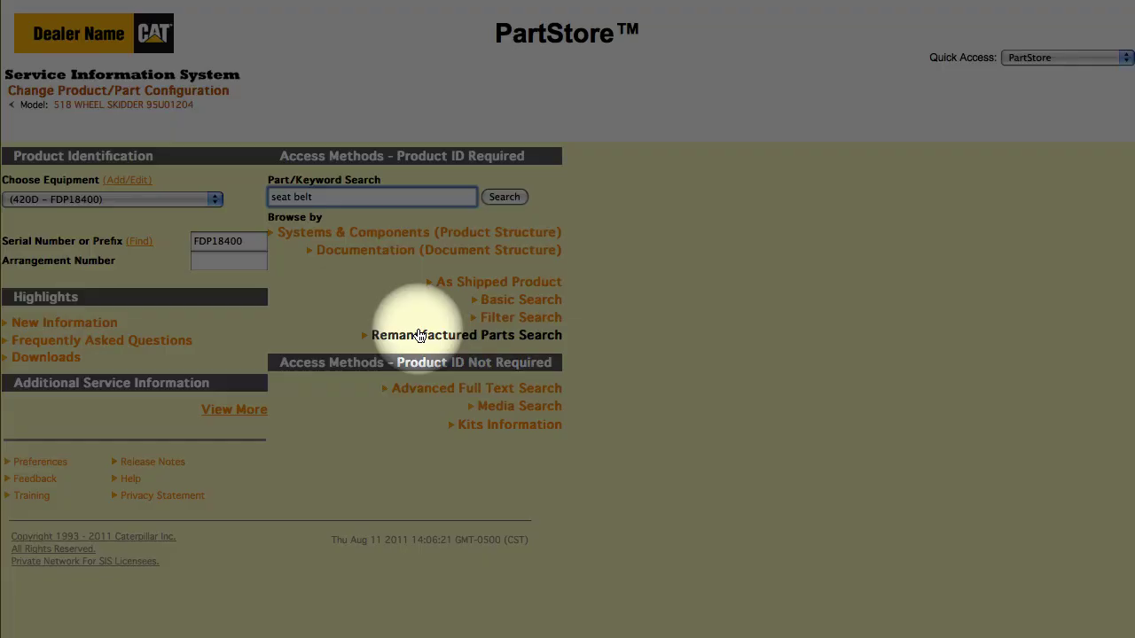
click(417, 337)
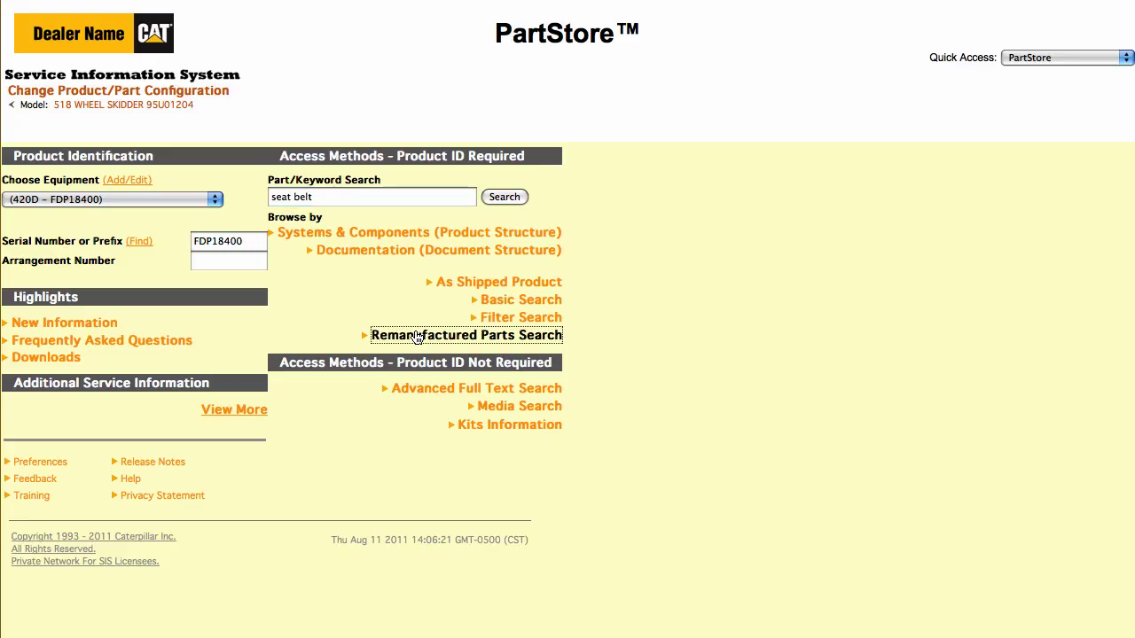